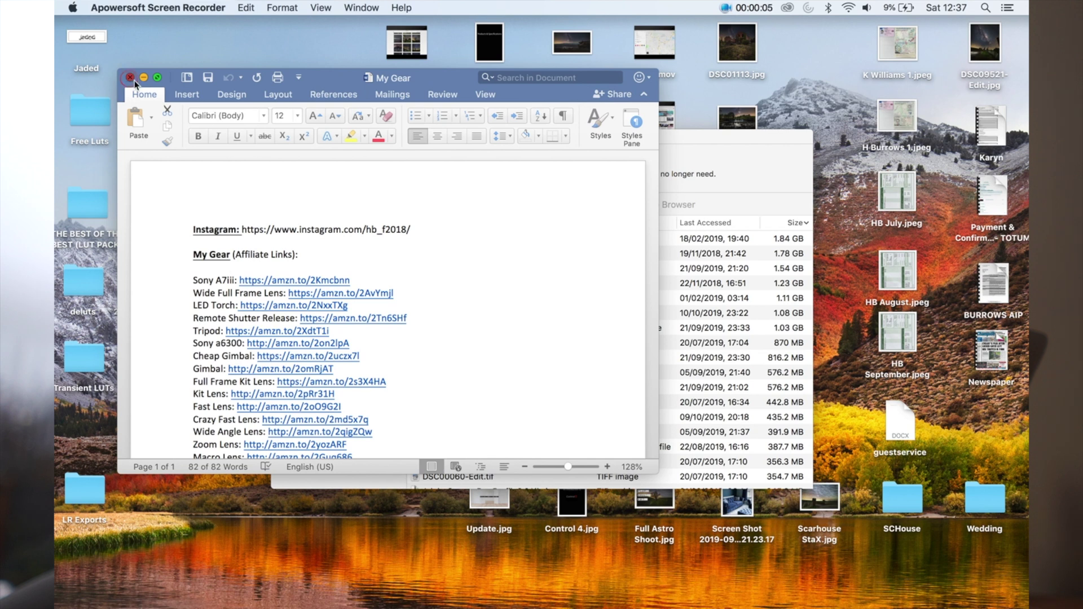
Close the My Gear Word document and the storage management window
click(131, 78)
click(280, 137)
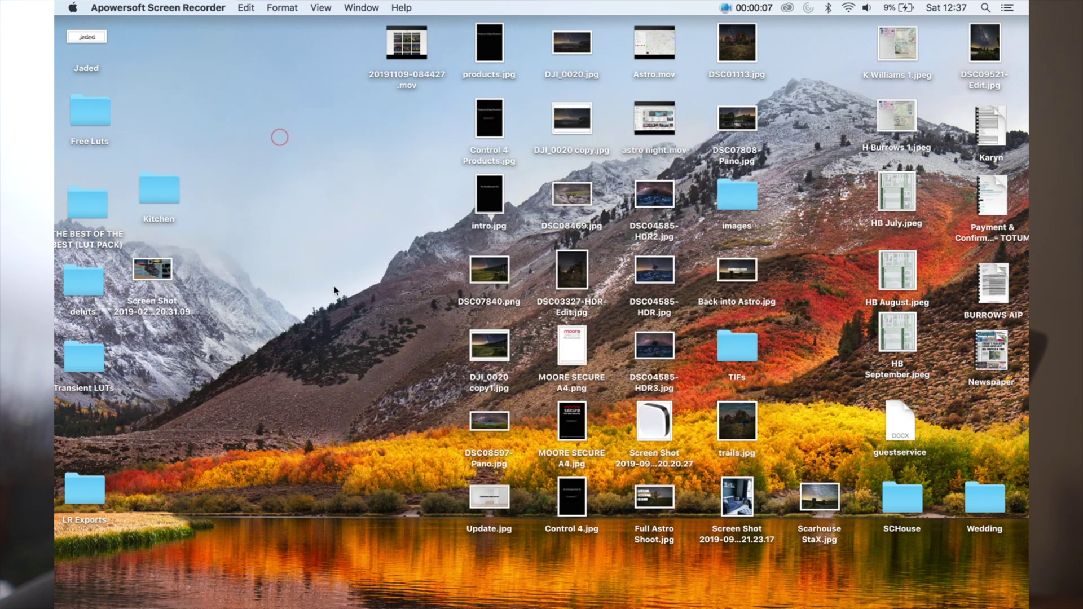
In Lightroom, pick a night-sky frame, glance at Develop, then select frames 304–307 in the Library grid
mouse_move(205, 605)
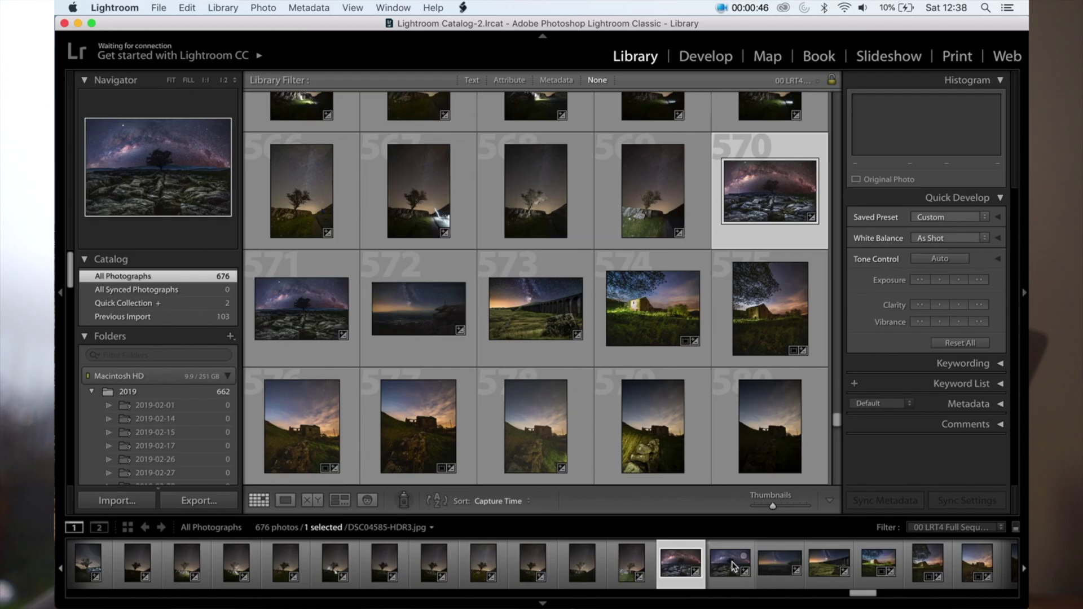
click(732, 565)
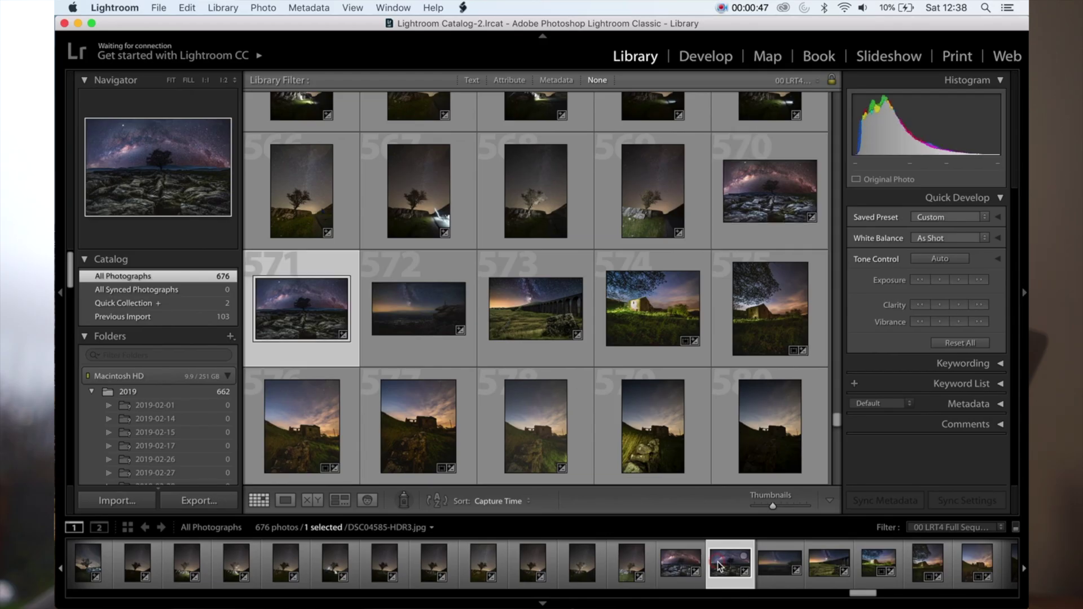
click(697, 62)
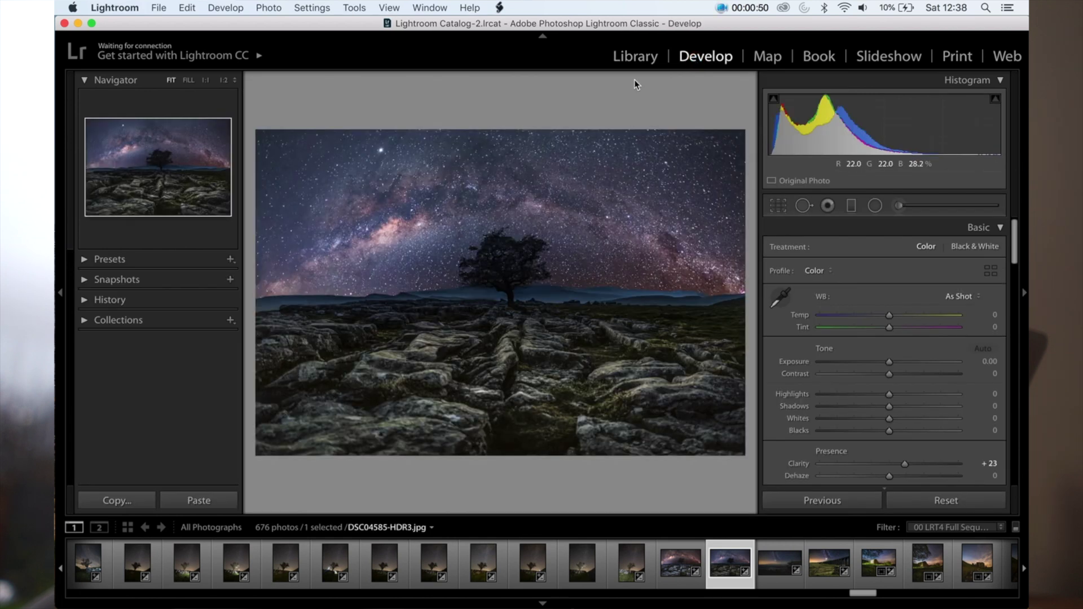
click(635, 56)
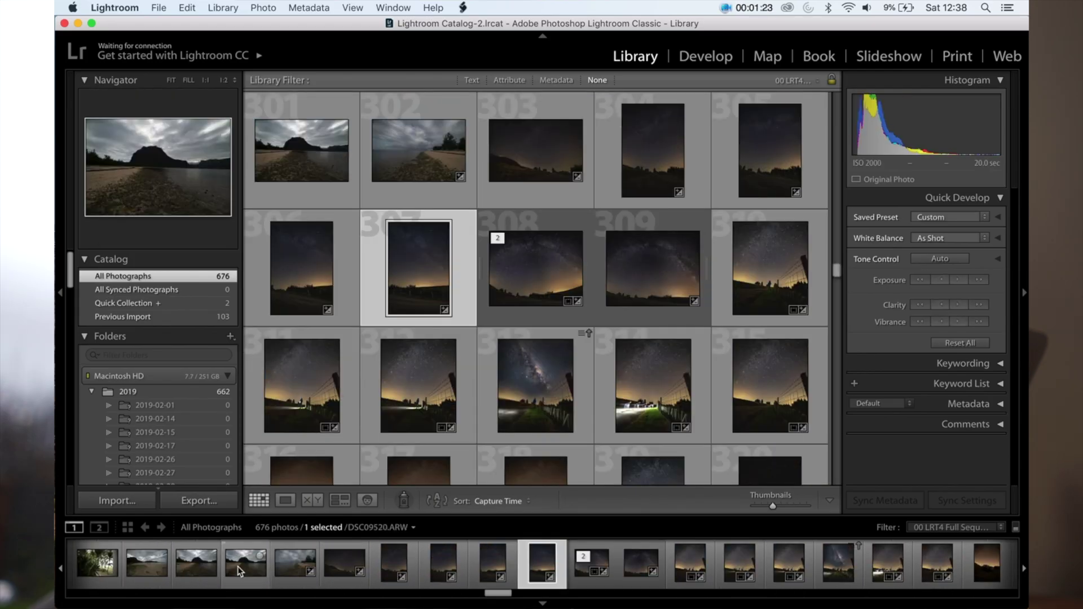
key(shift+Left)
key(shift+Left)
key(shift+Left)
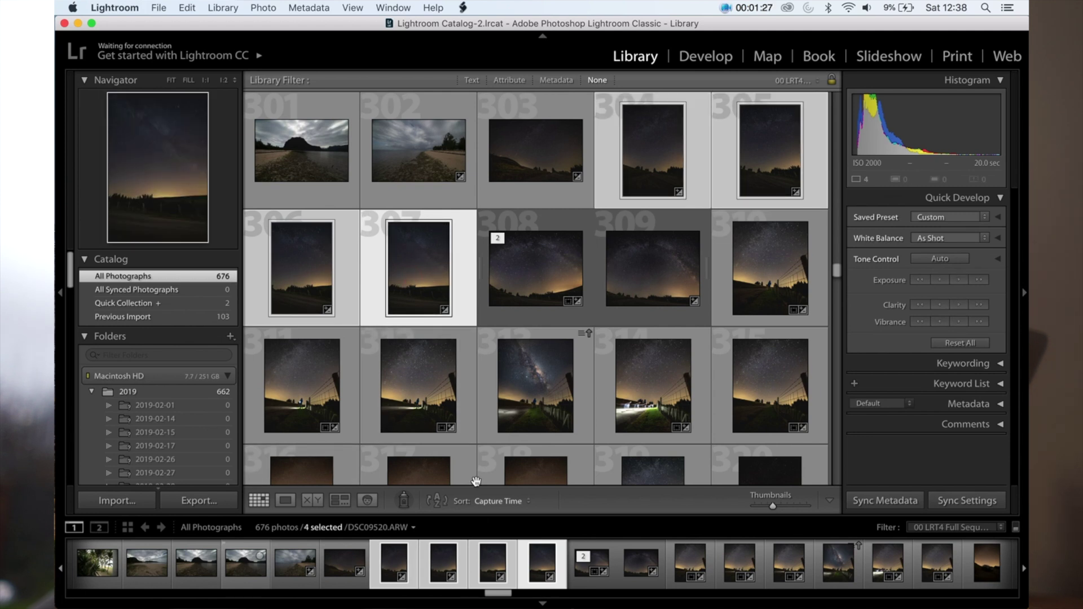
Start a Photo Merge > Panorama of the selected night-sky frames
right_click(458, 266)
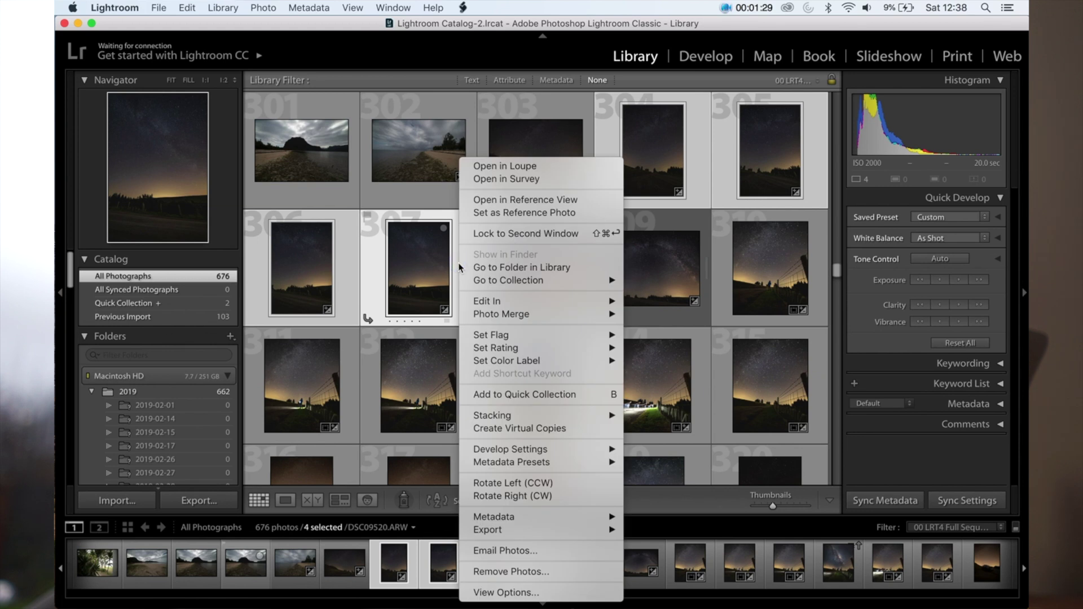
mouse_move(497, 319)
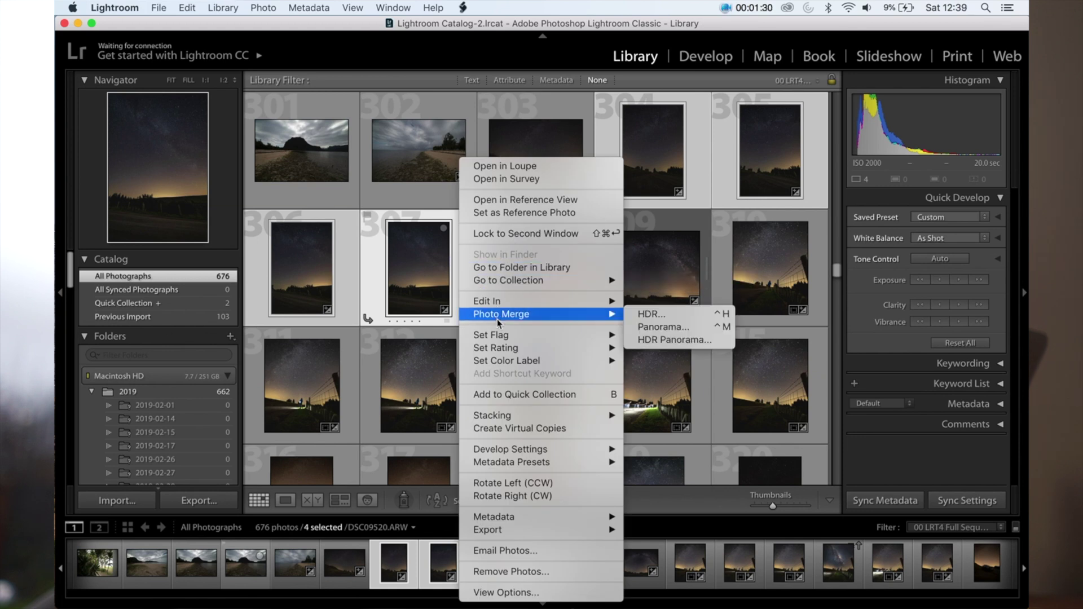
click(664, 327)
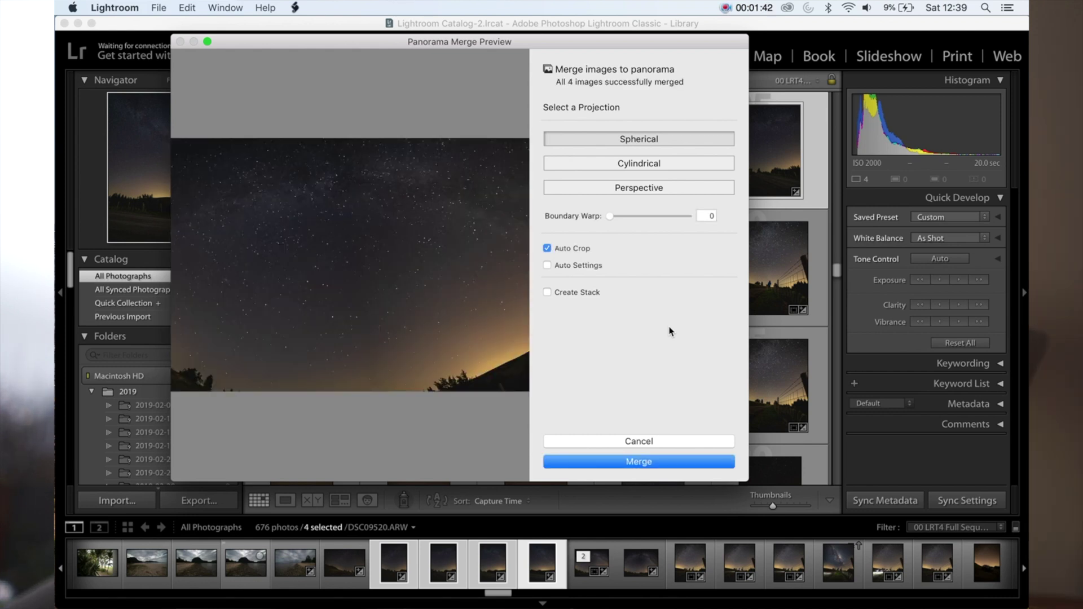
Turn off Auto Crop, keep Cylindrical projection, set Boundary Warp to 23, and merge
click(546, 248)
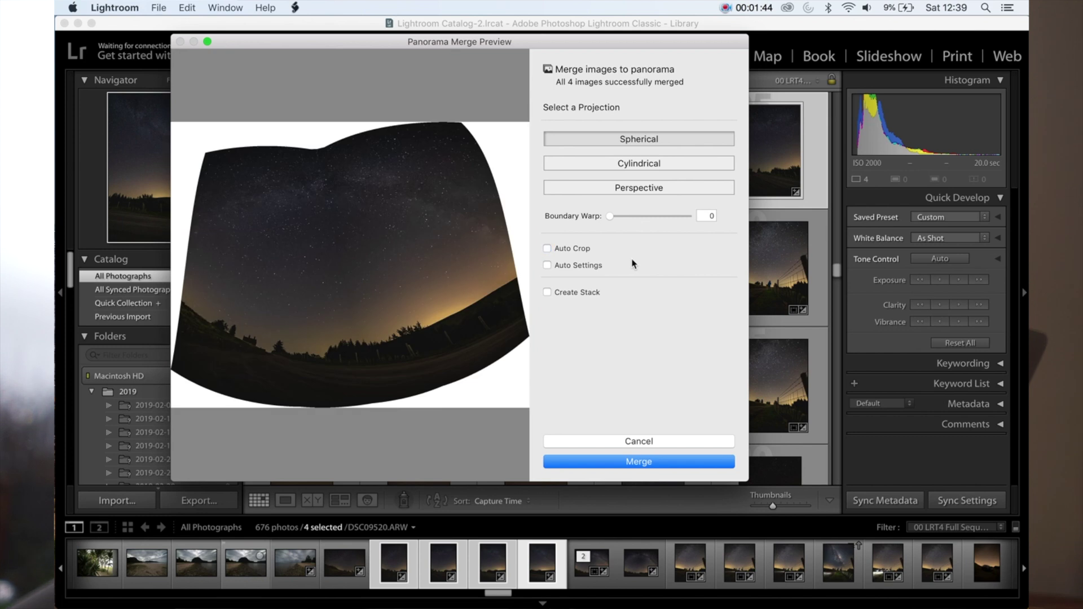
click(656, 162)
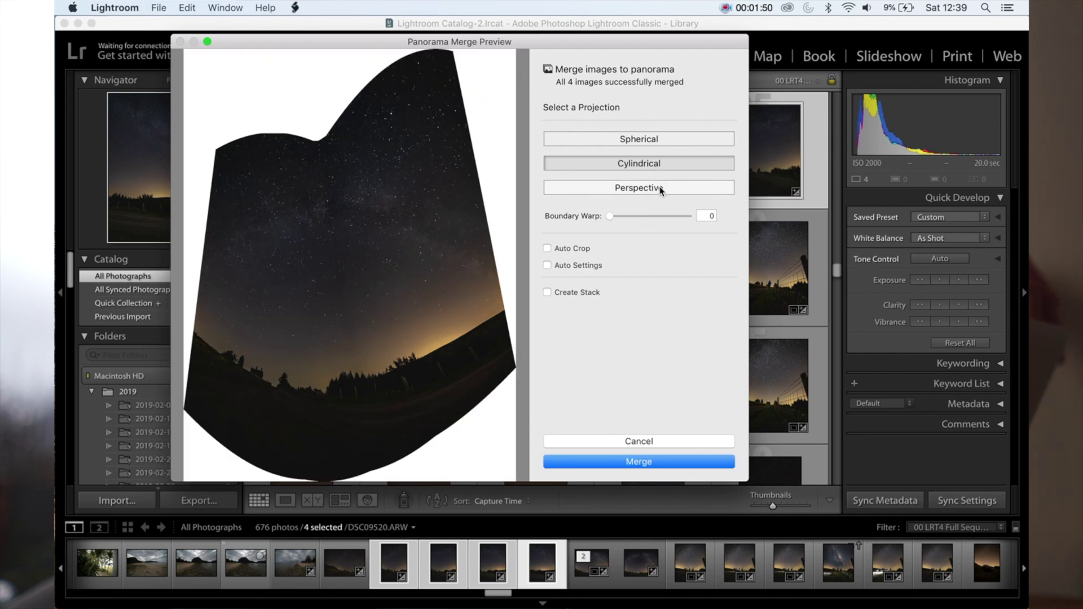
click(659, 187)
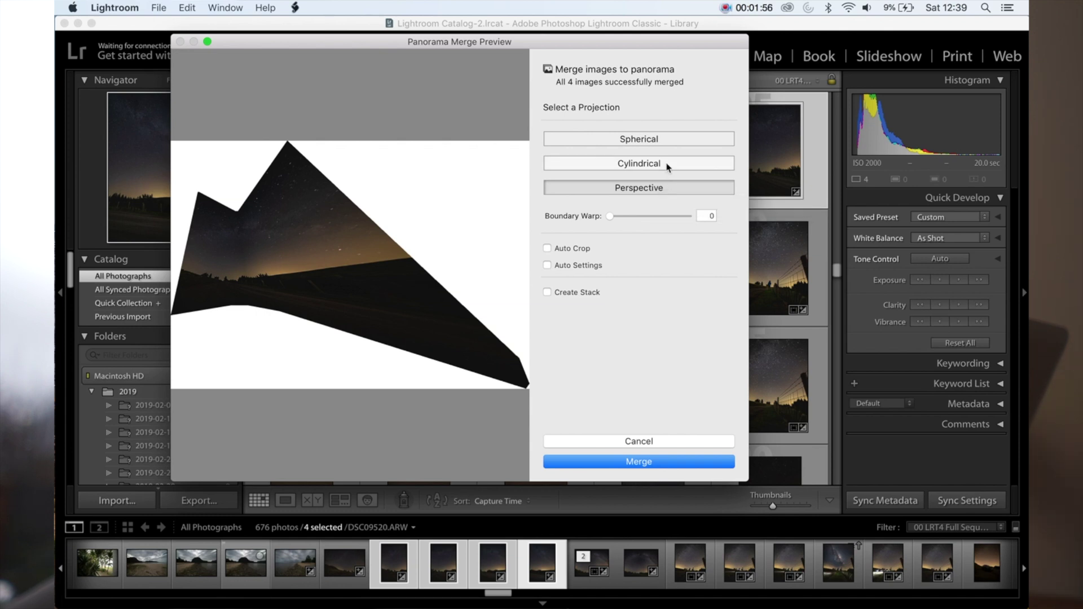
click(667, 164)
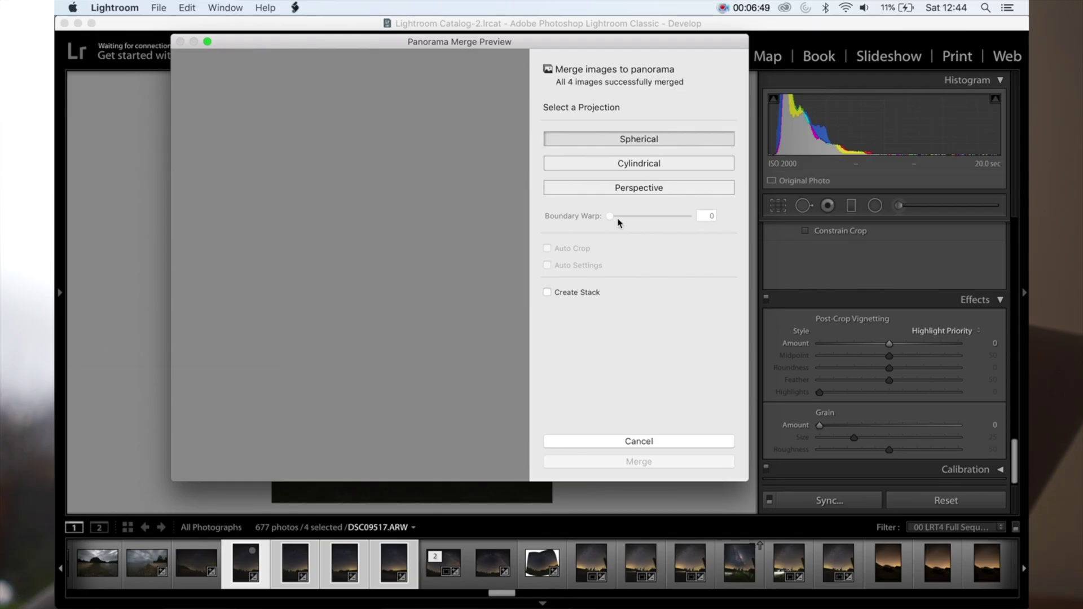
drag(611, 216, 706, 232)
click(658, 466)
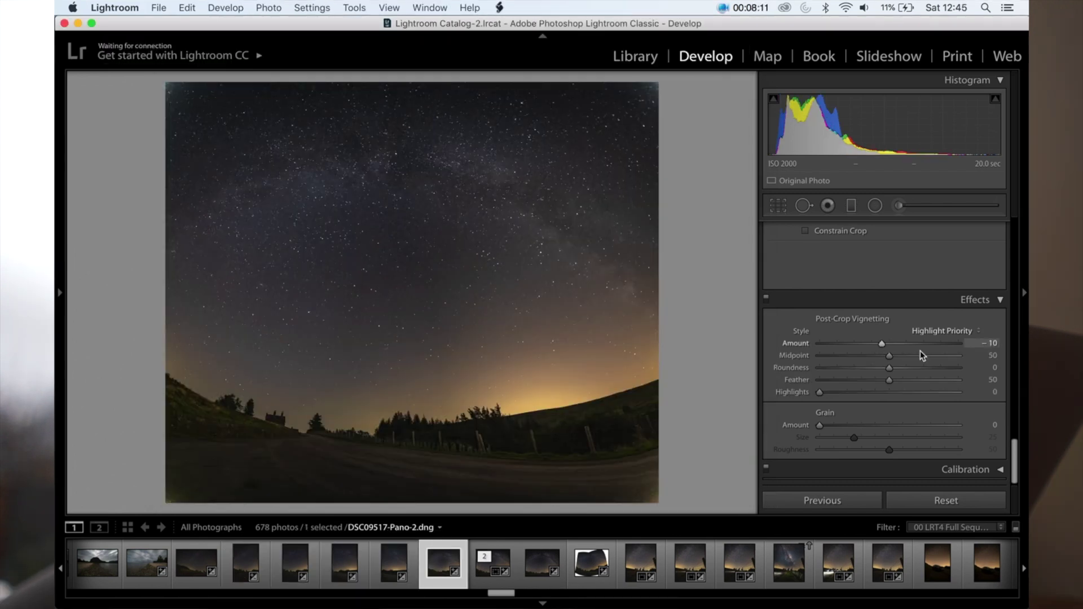
Raise Clarity to +47, yellow saturation to +28 and blue luminance to +100
scroll(919, 351, up, 10)
scroll(919, 354, down, 5)
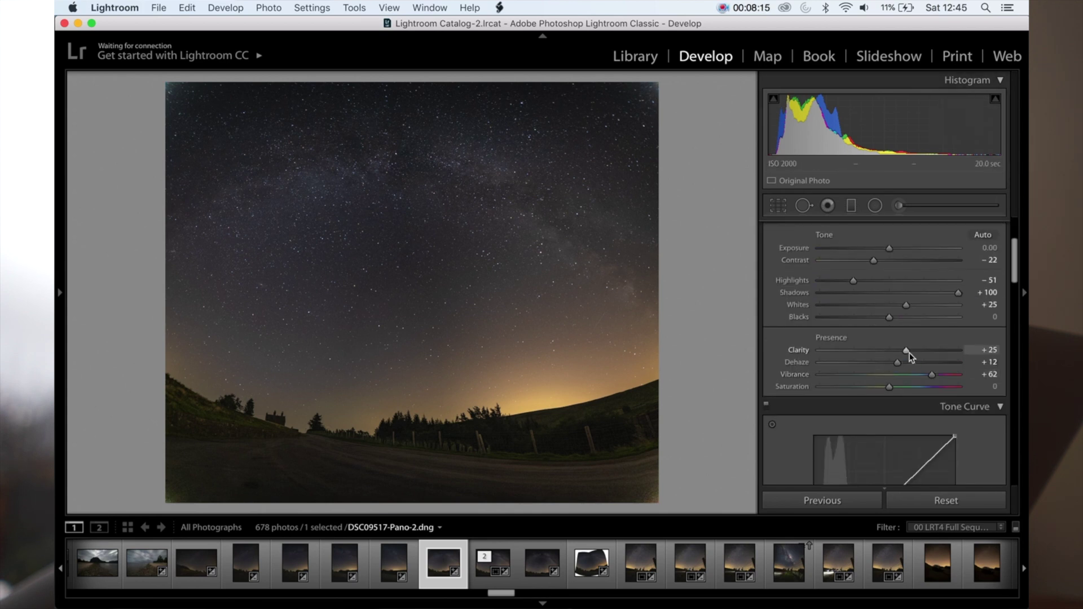
mouse_move(909, 351)
mouse_down()
mouse_move(929, 351)
mouse_move(918, 351)
mouse_up()
scroll(918, 353, down, 8)
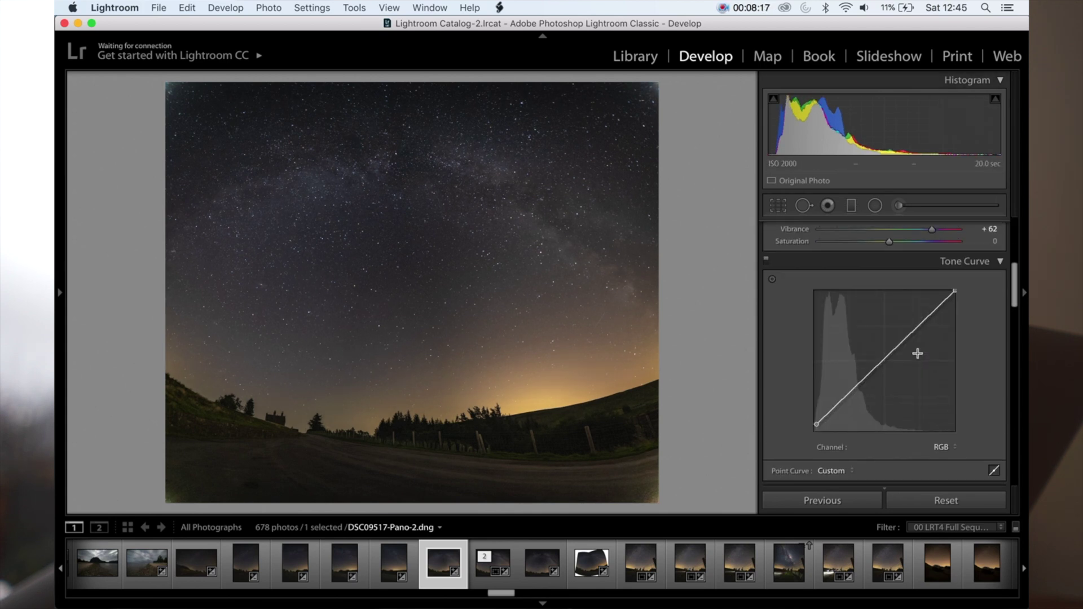
click(914, 369)
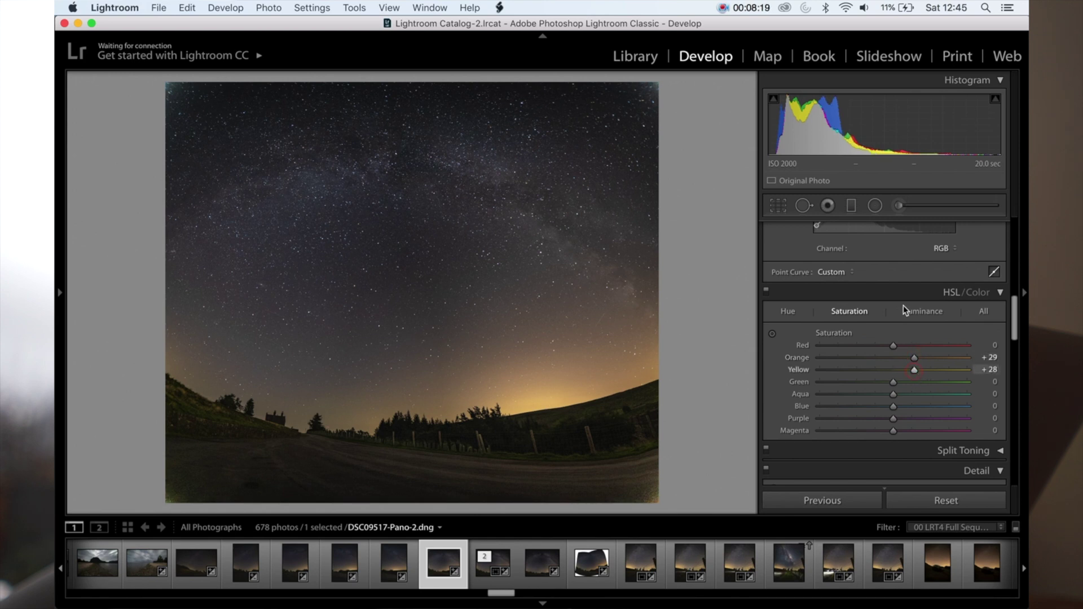
drag(909, 405, 968, 406)
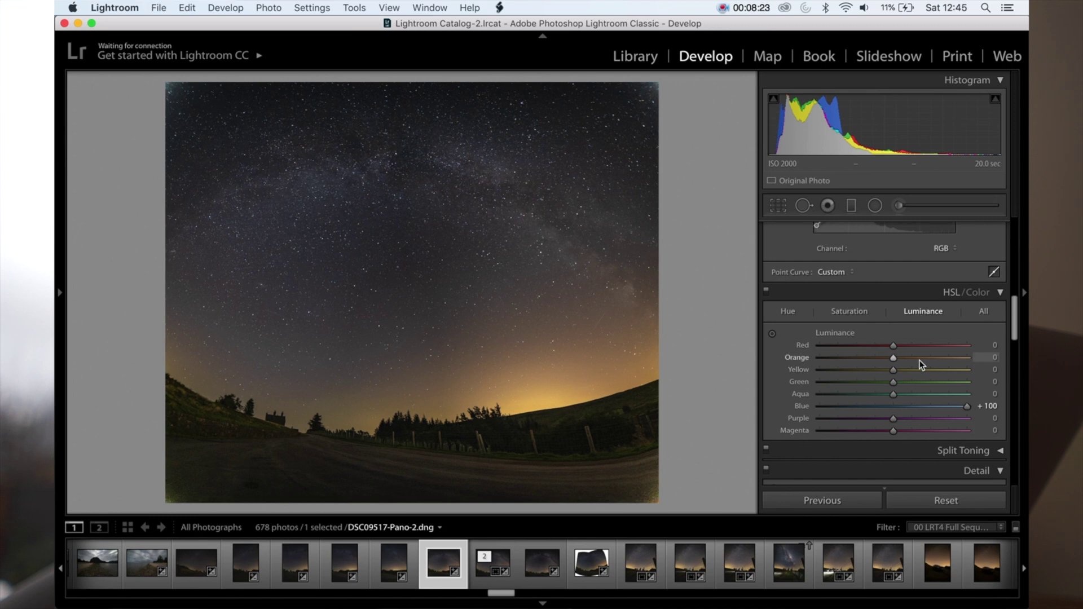
Turn off Enable Profile Corrections under Lens Corrections > Profile
scroll(919, 361, down, 10)
scroll(920, 365, down, 3)
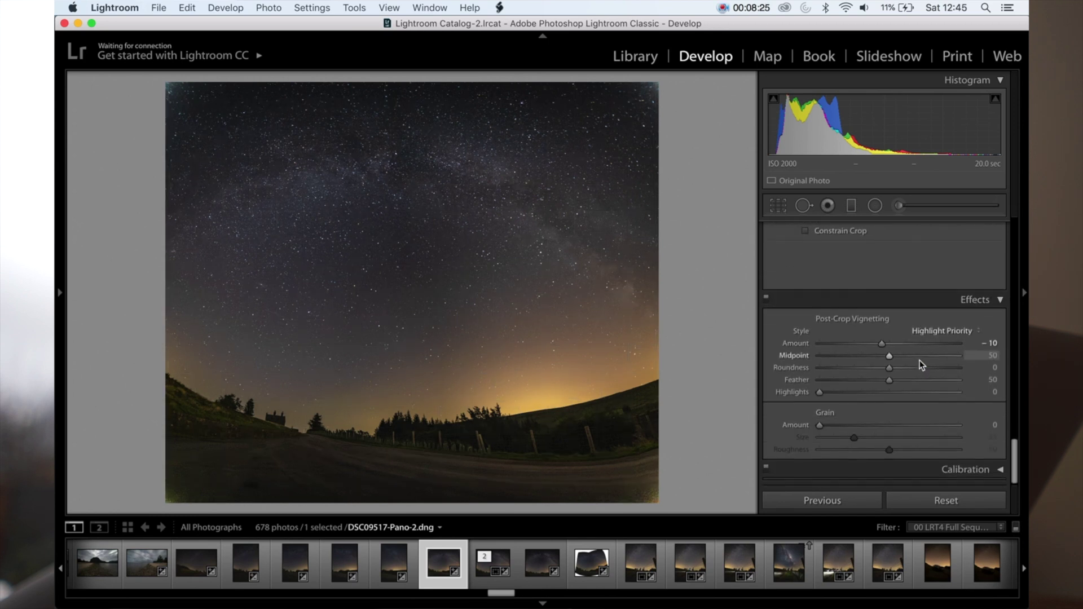
scroll(921, 363, up, 8)
scroll(919, 361, up, 2)
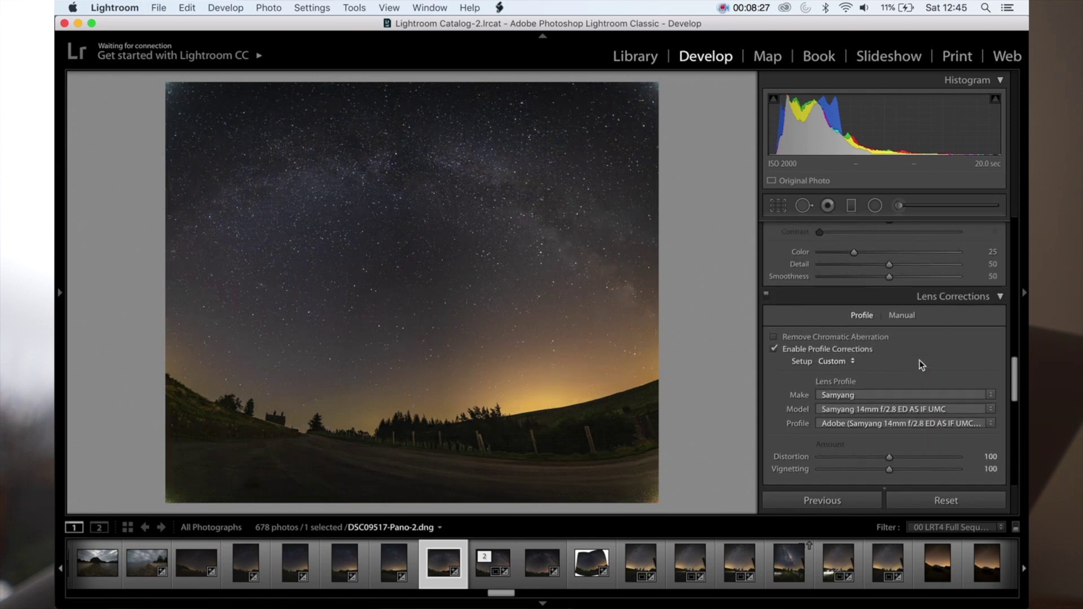
click(845, 350)
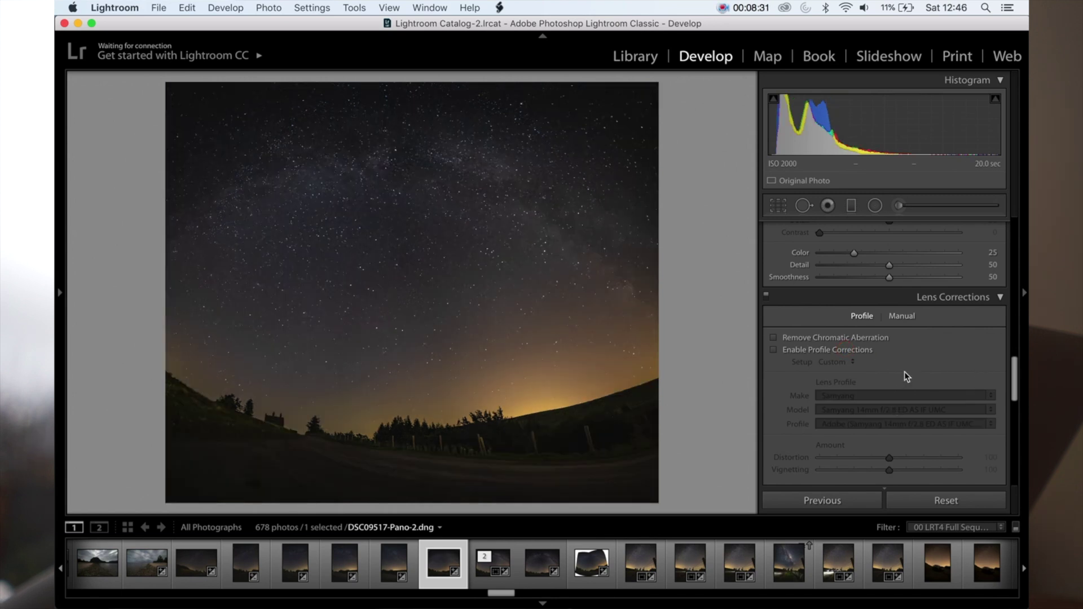
Edit the panorama in Photoshop CC 2019 and unlock its Background into Layer 0
right_click(437, 560)
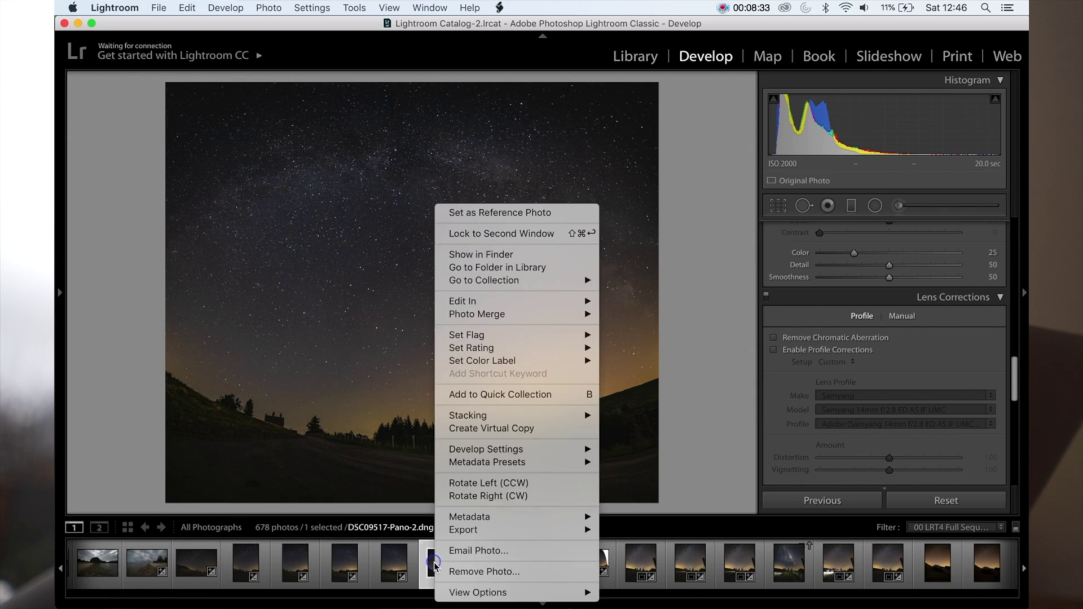
mouse_move(516, 303)
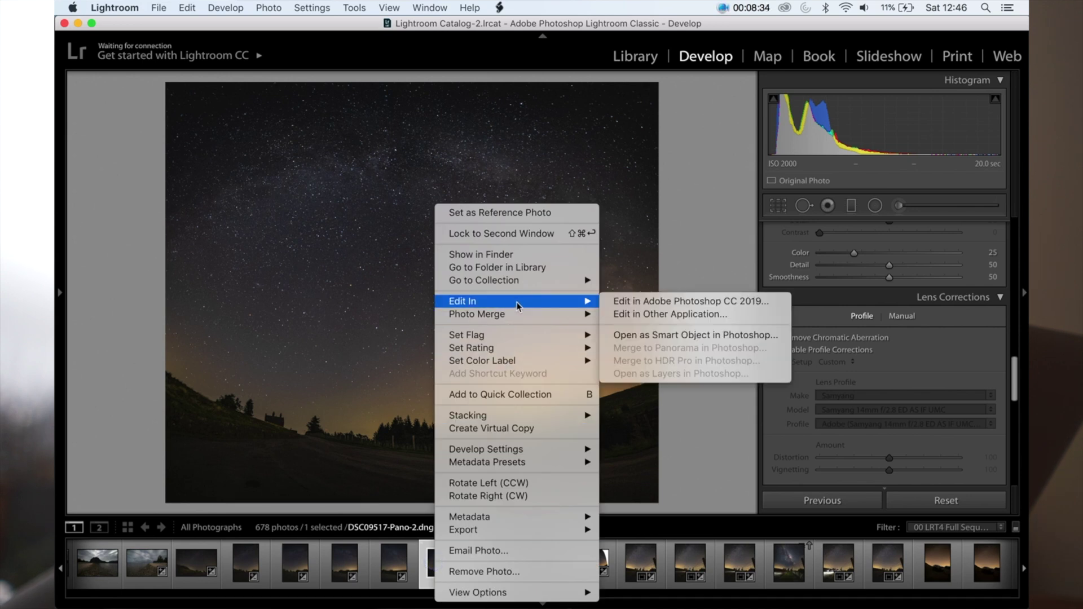
click(652, 303)
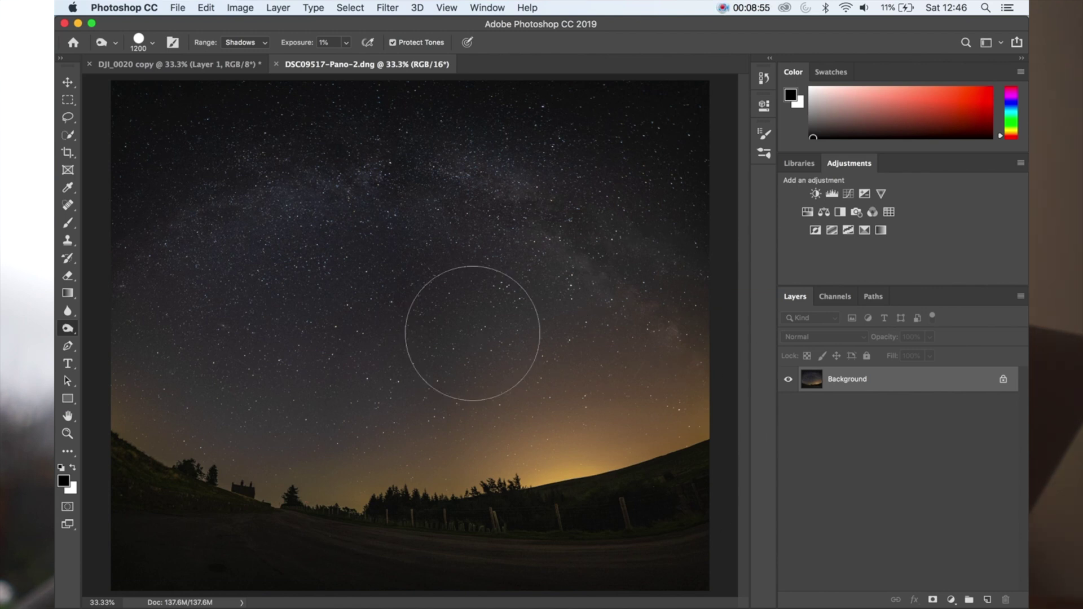
click(1003, 379)
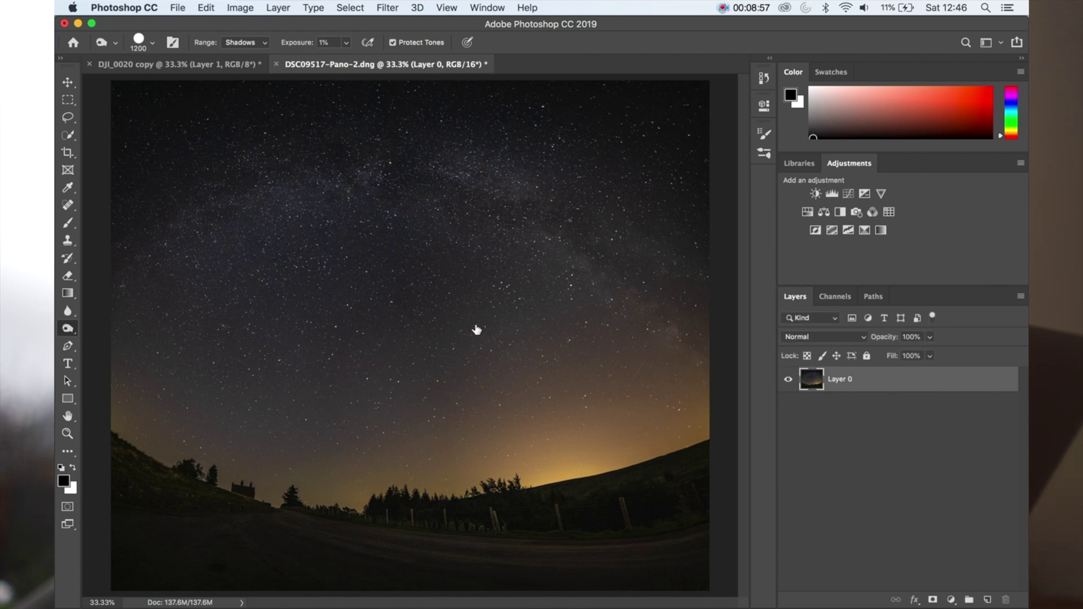
Warp Layer 0, pulling the horizon's left, middle and right sections down to level it
key(ctrl+t)
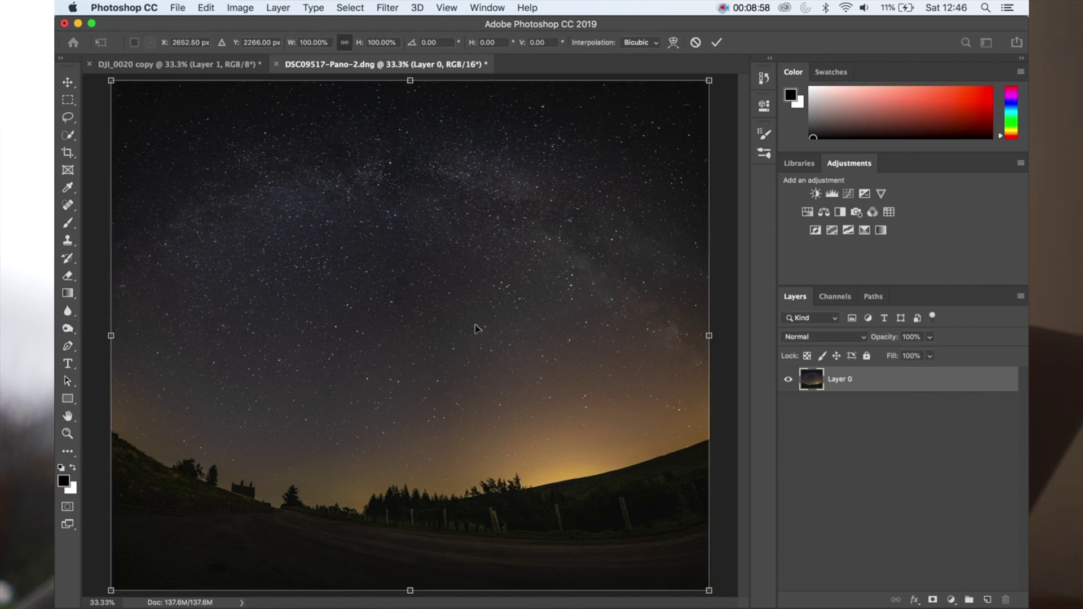
click(672, 43)
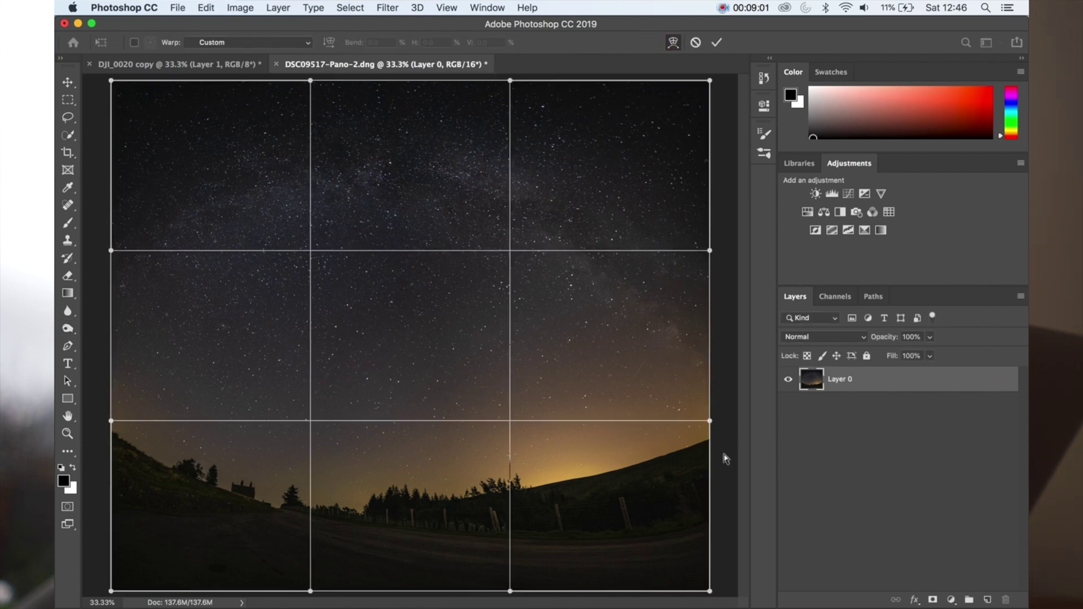
scroll(723, 462, down, 2)
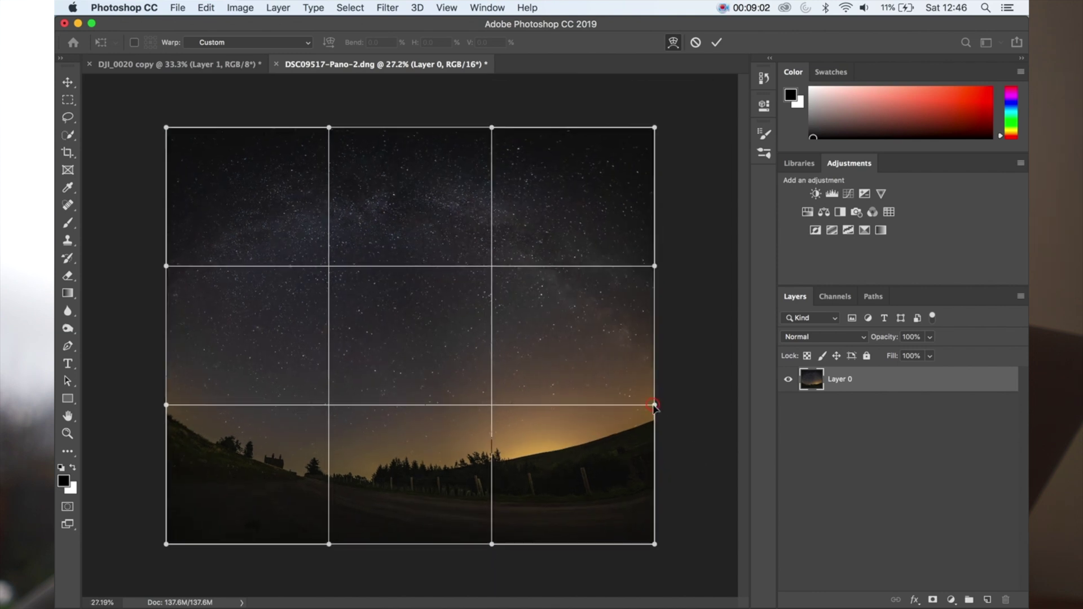
drag(656, 419, 658, 450)
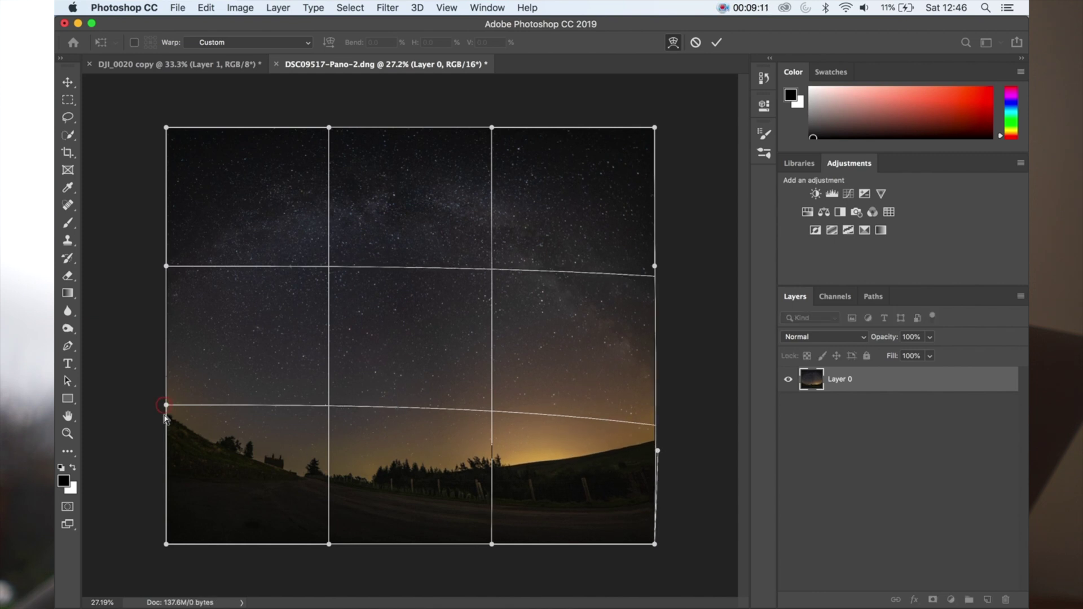
drag(163, 407, 166, 542)
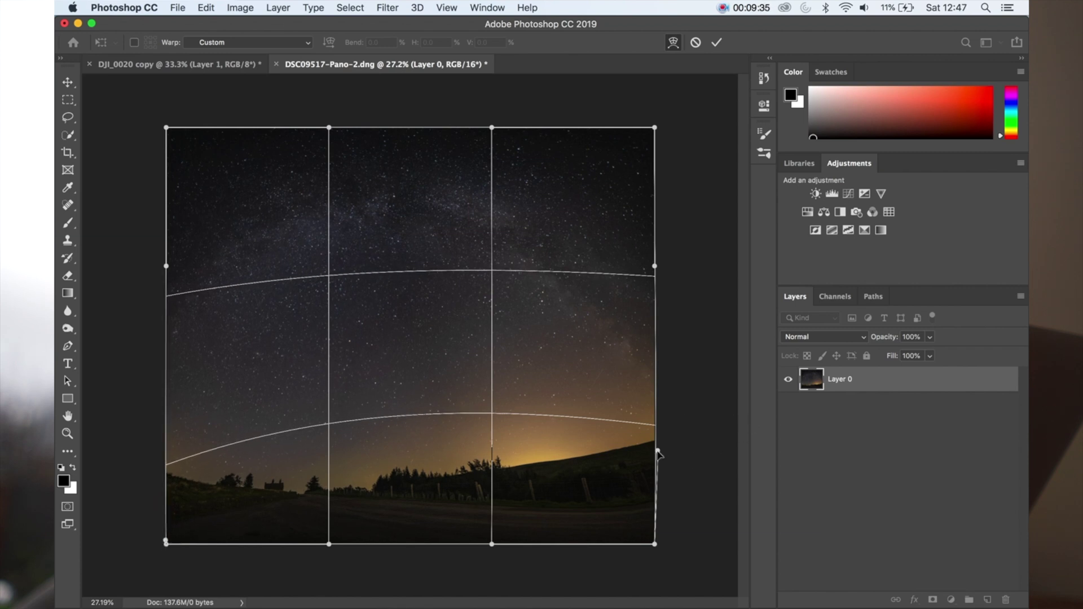
drag(656, 447, 653, 488)
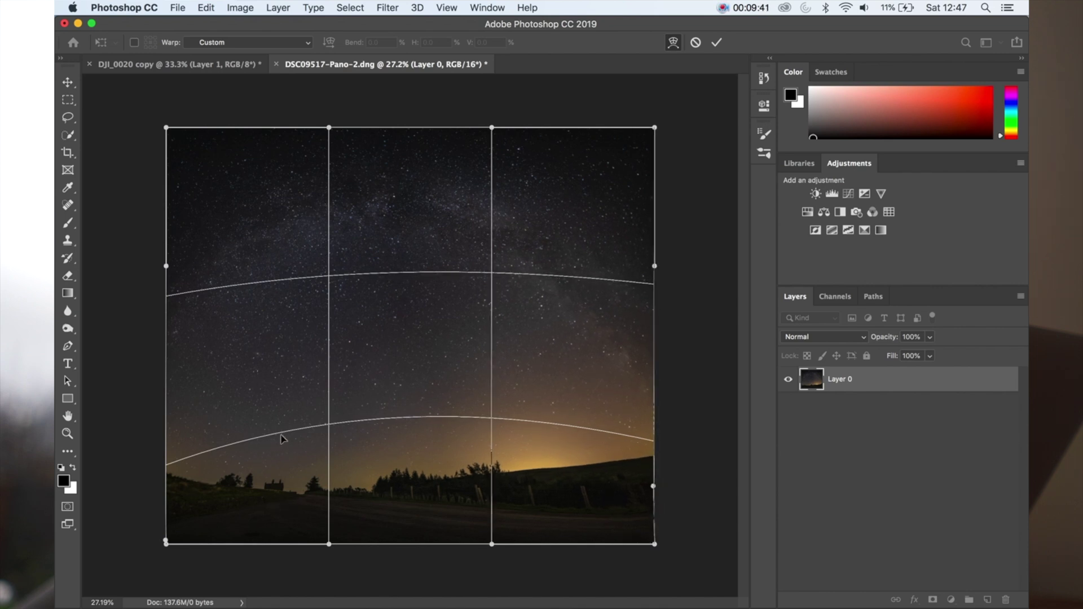
drag(281, 438, 277, 451)
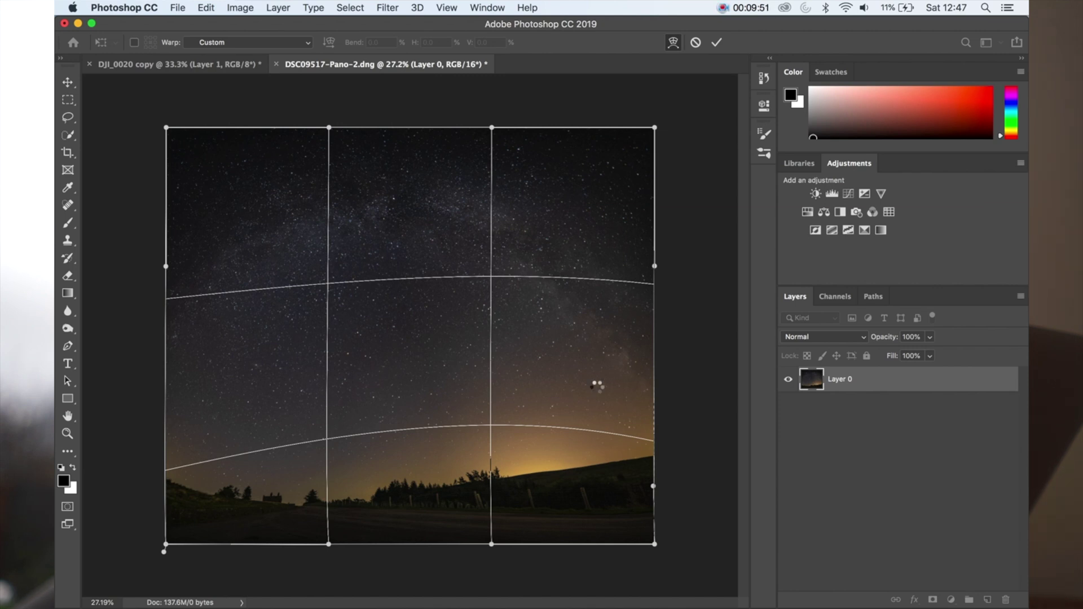
Commit the warp, save as DSC09517-Pano-2-Edit.tif, and return to Lightroom Classic
key(o)
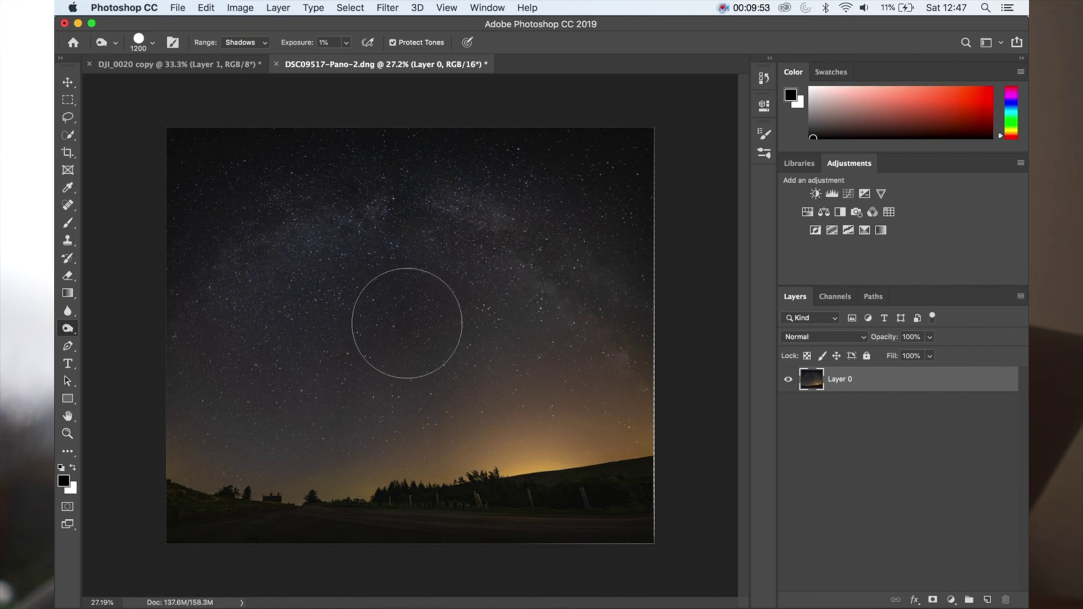
key(super+s)
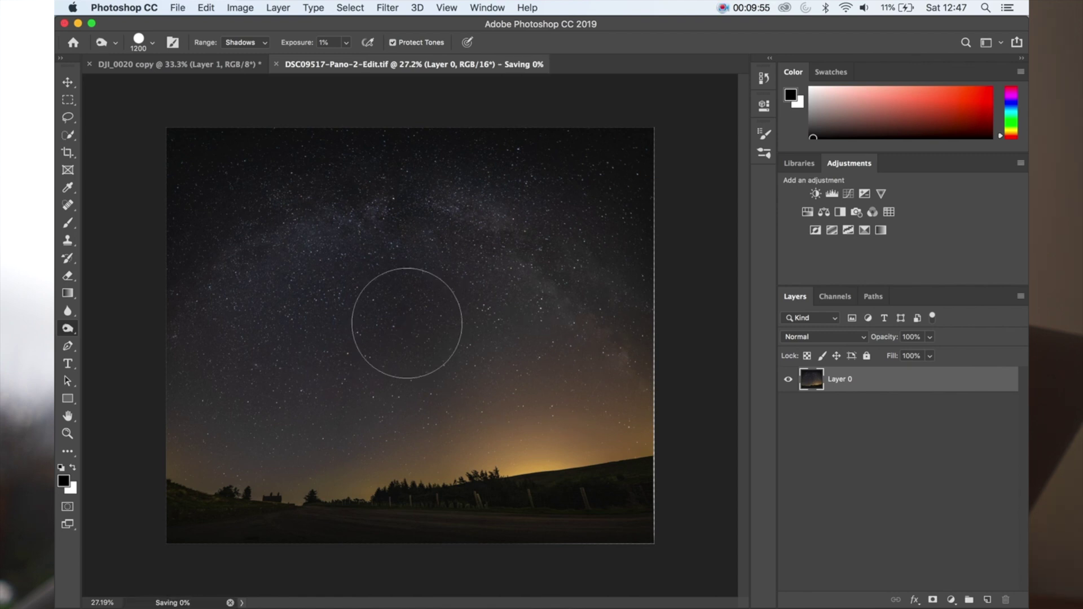
click(287, 595)
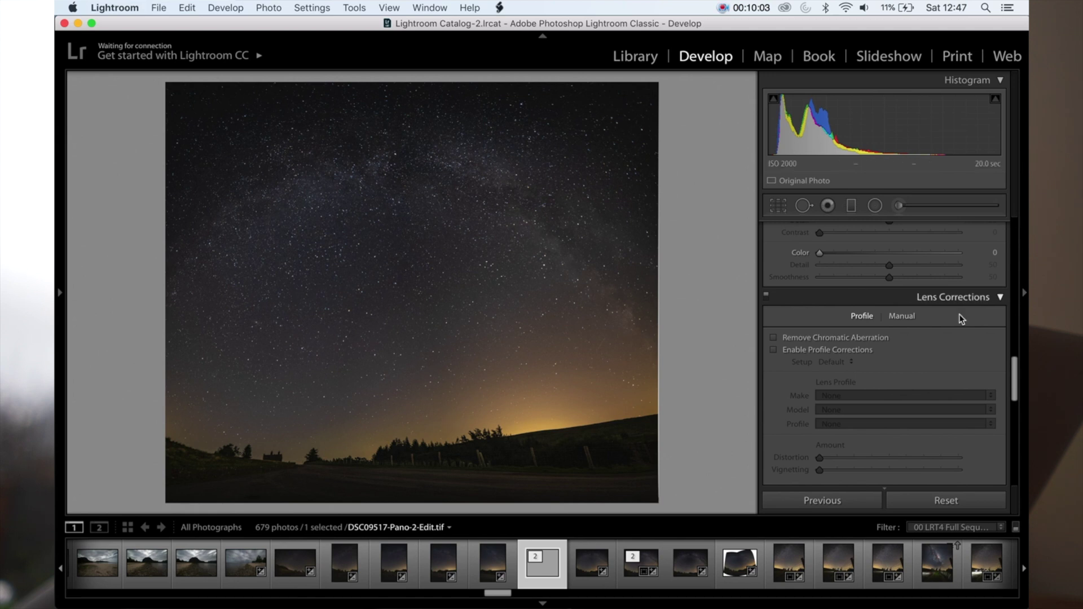
Shape the tone curve by lifting the black point, adding a midtone point, and raising the upper curve
scroll(862, 406, up, 15)
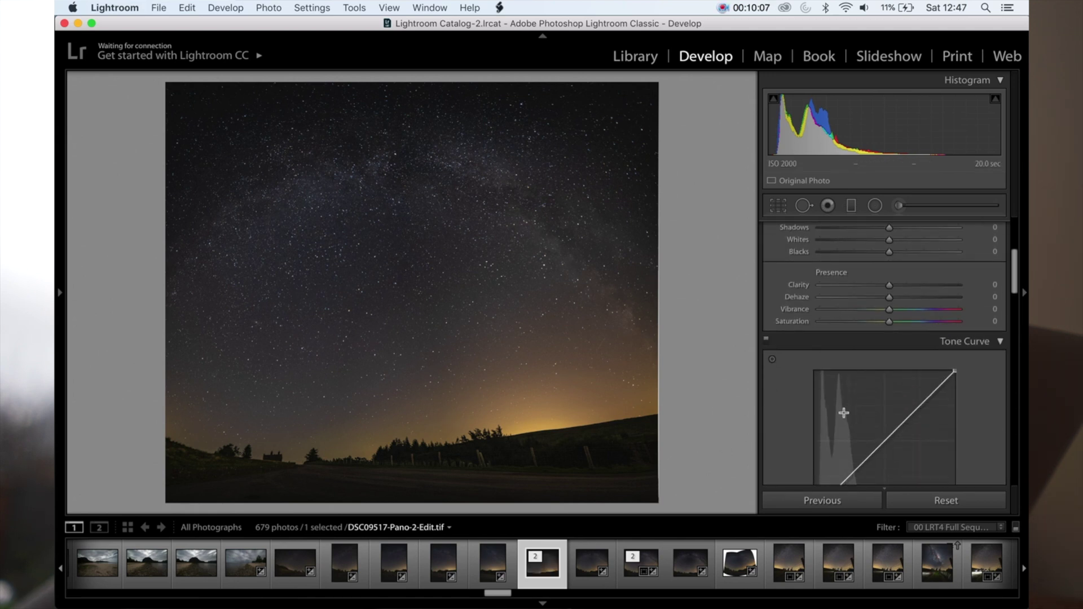
scroll(843, 417, down, 3)
drag(814, 424, 824, 411)
scroll(826, 412, up, 2)
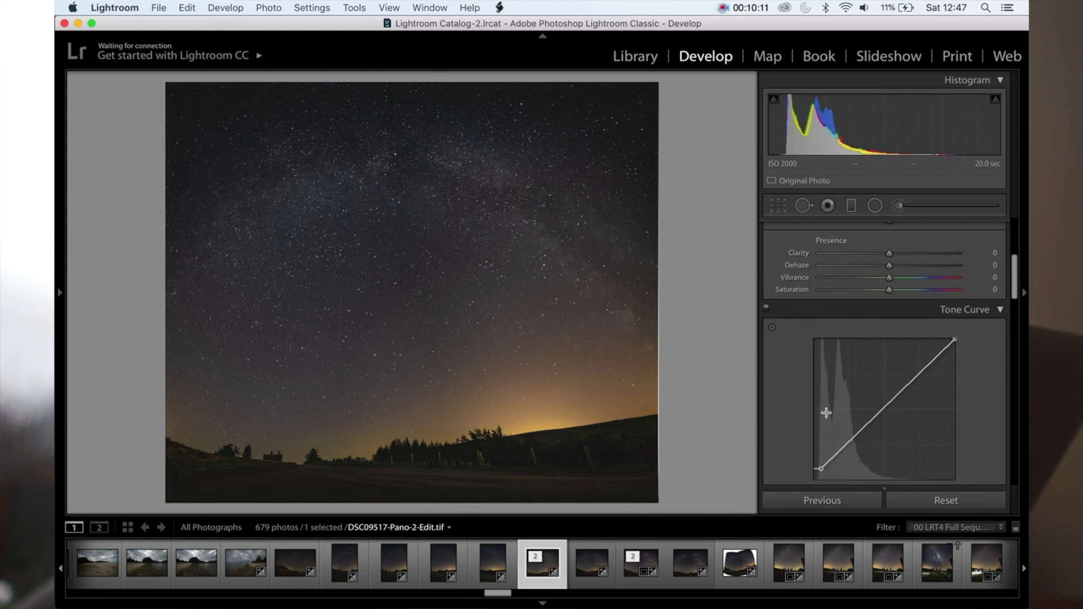
click(886, 404)
drag(925, 382, 894, 386)
scroll(916, 369, up, 4)
Set sharpening Amount to 132 and Masking to 100
scroll(878, 347, up, 2)
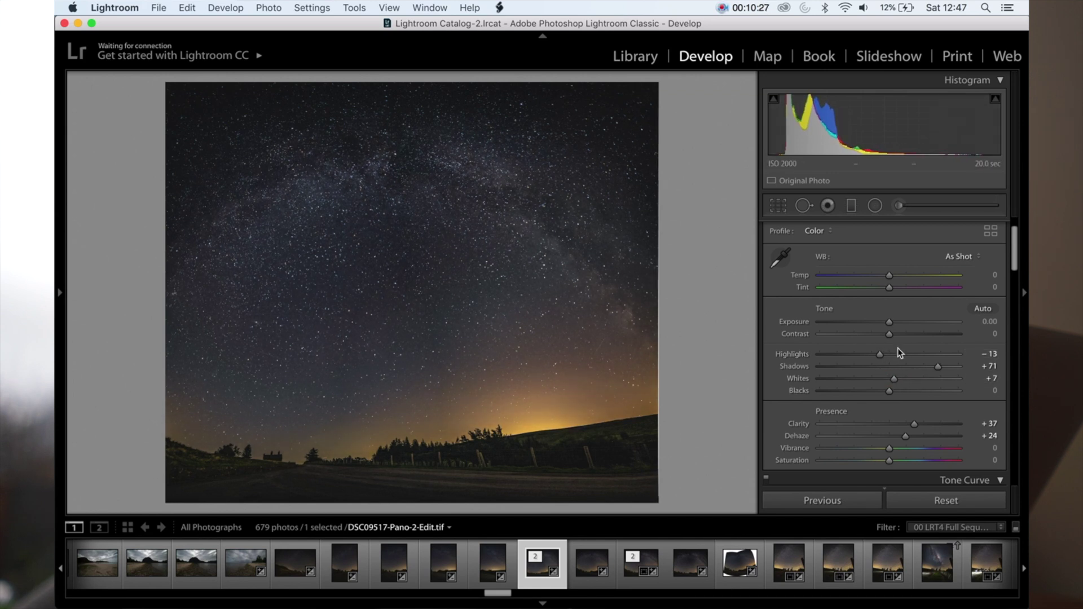
scroll(897, 323, down, 5)
scroll(897, 324, down, 10)
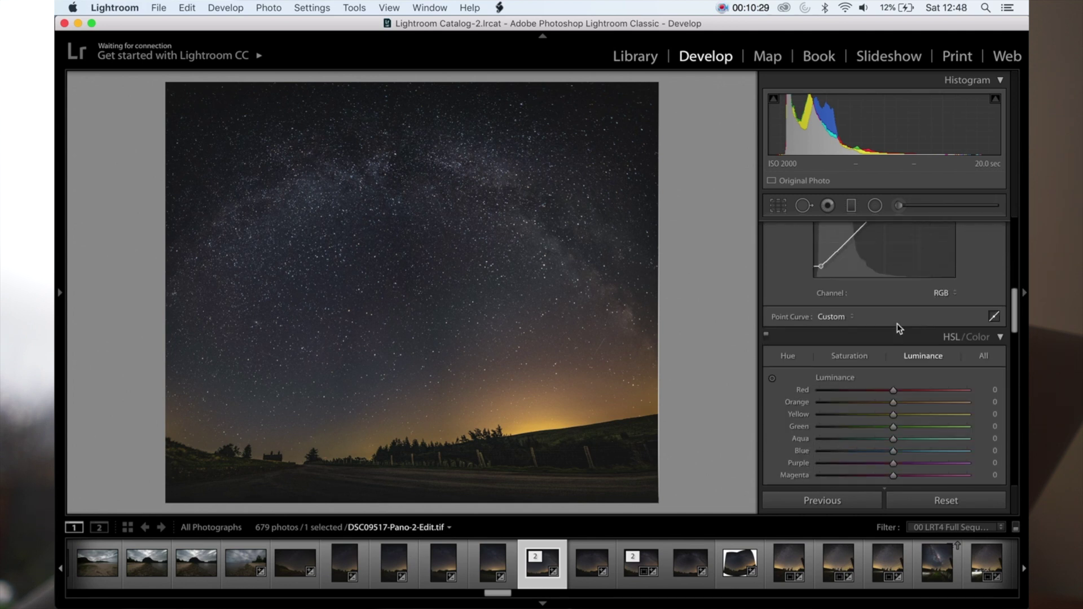
drag(817, 314, 939, 317)
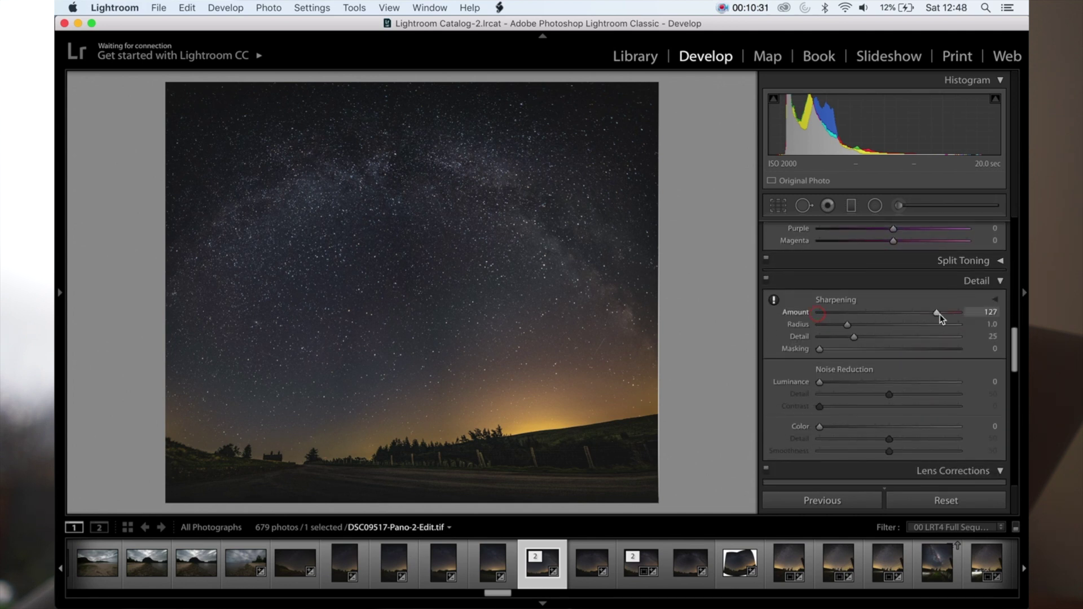
drag(819, 350, 949, 350)
scroll(925, 342, down, 4)
scroll(925, 342, down, 10)
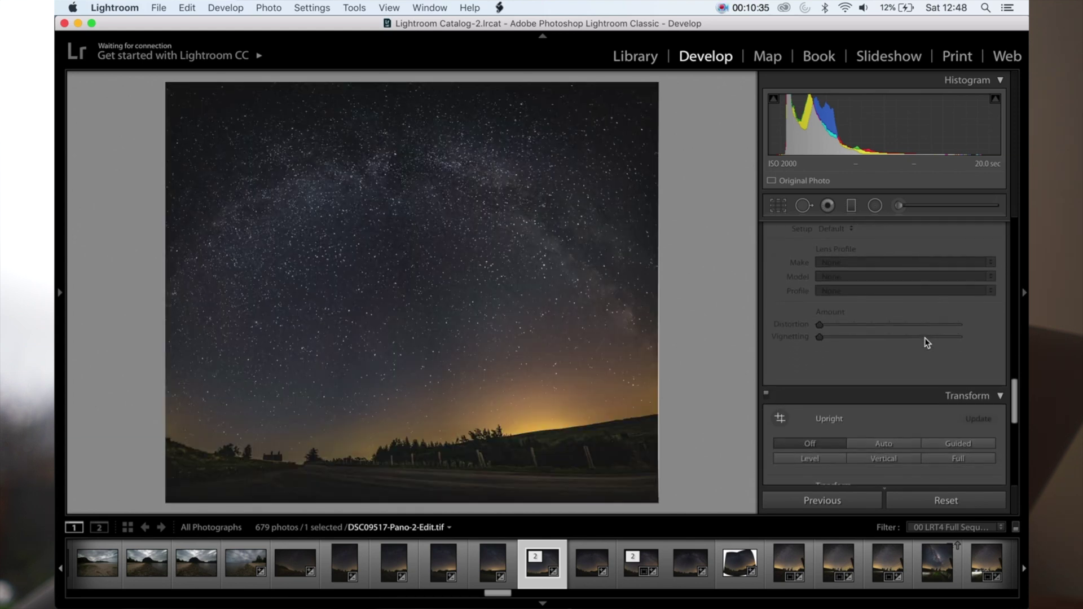